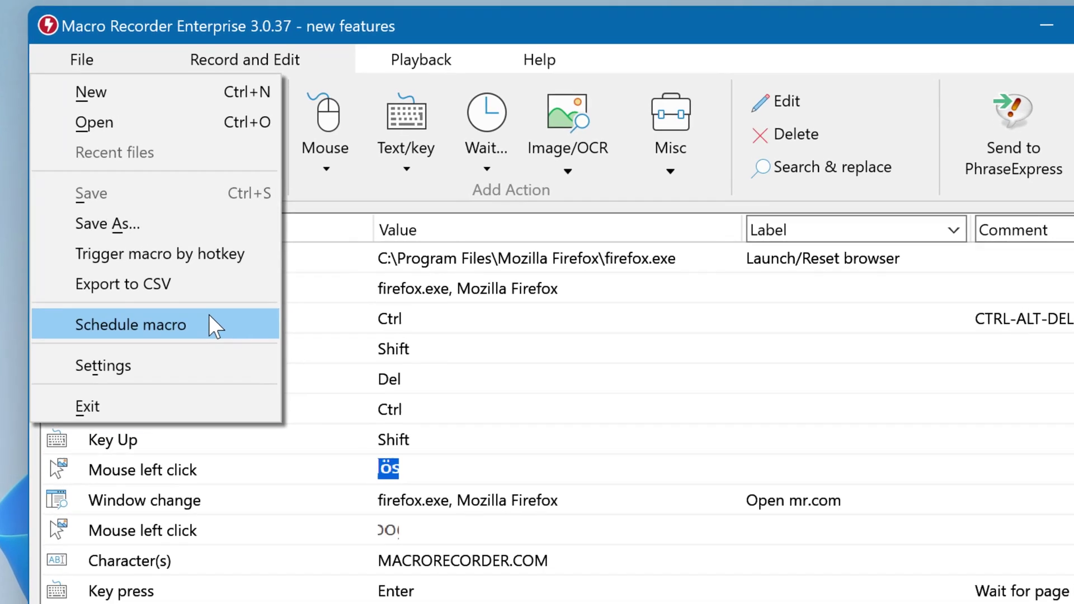
# - Set the macro schedule's Repeat to 'by hours', recurring every 1 hour
pyautogui.press('Escape')
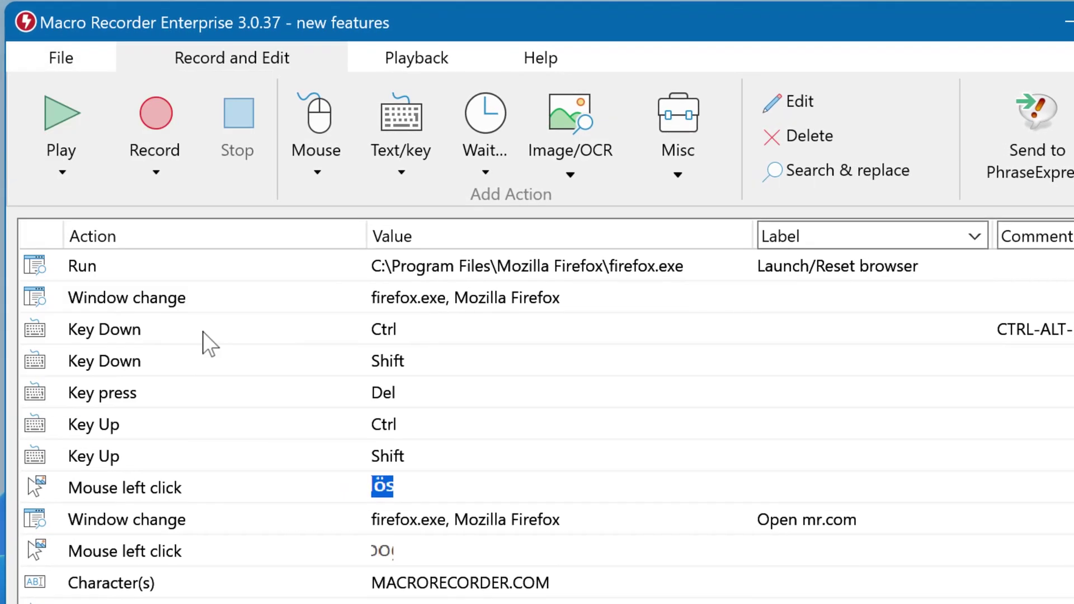
pyautogui.click(889, 351)
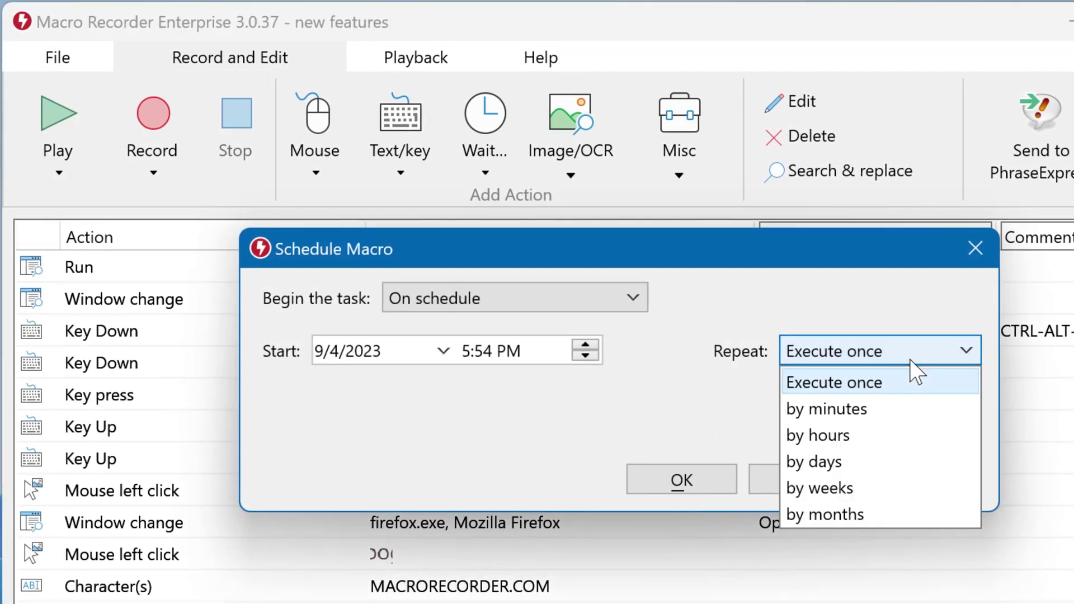
pyautogui.click(922, 435)
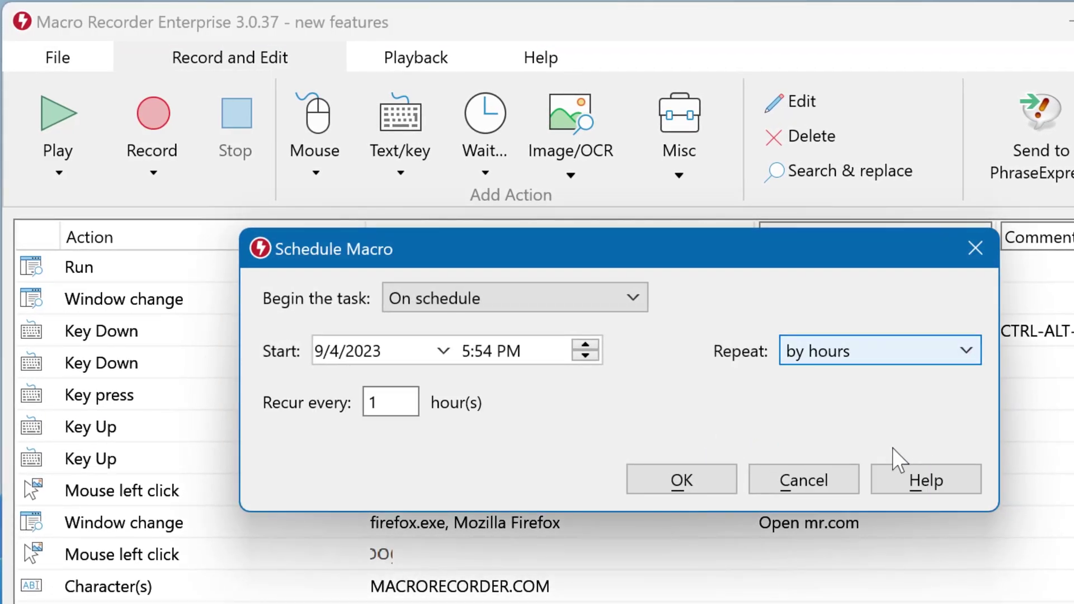
pyautogui.click(804, 481)
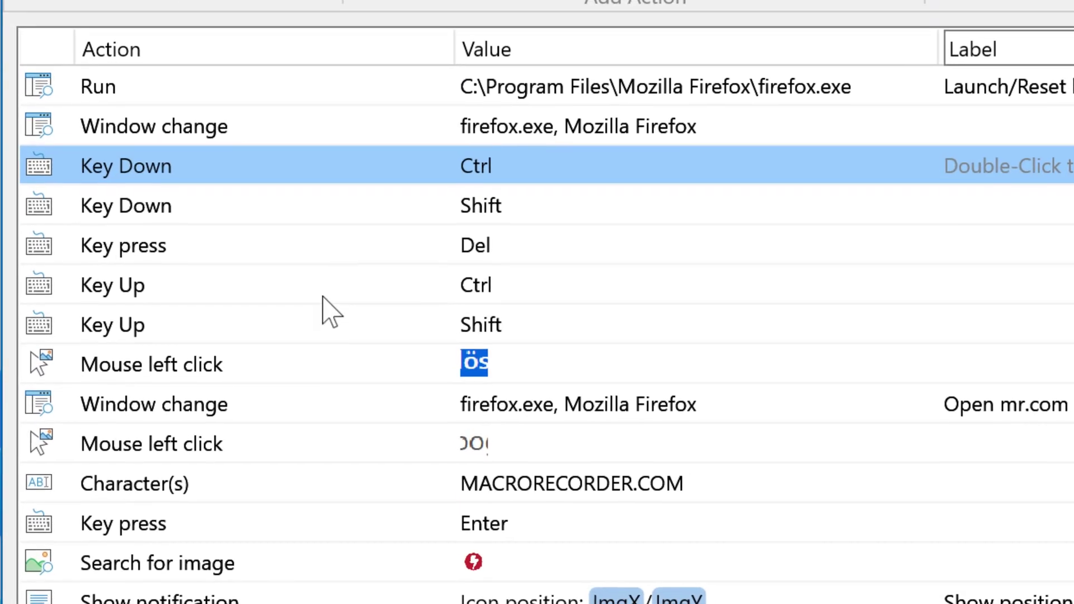
# - Group the five selected Ctrl, Shift and Del key actions
pyautogui.keyDown('shift'); pyautogui.click(328, 325); pyautogui.keyUp('shift')
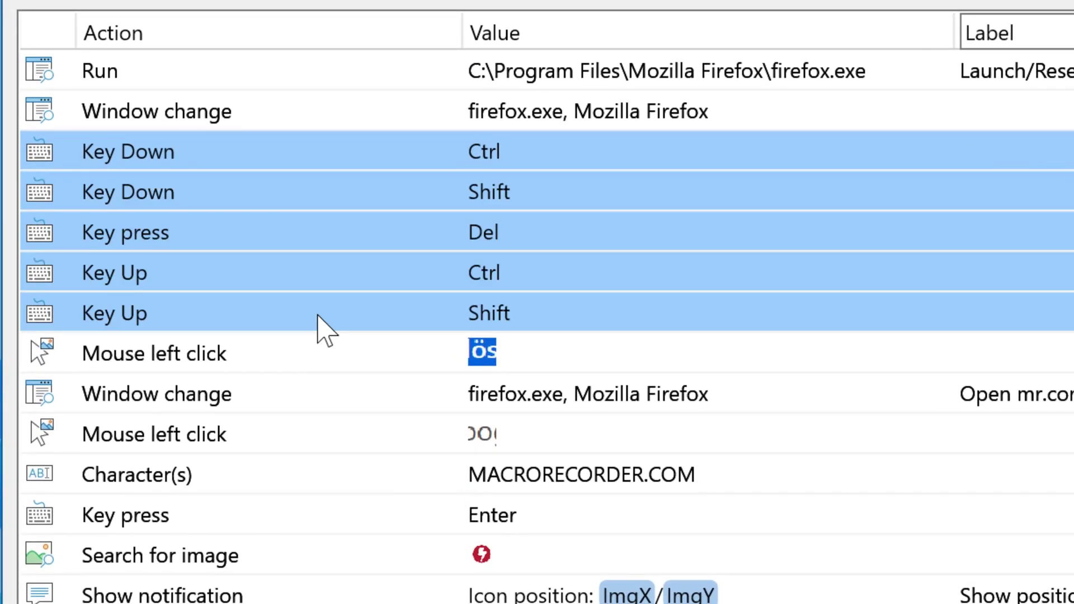
pyautogui.rightClick(319, 317)
pyautogui.click(453, 449)
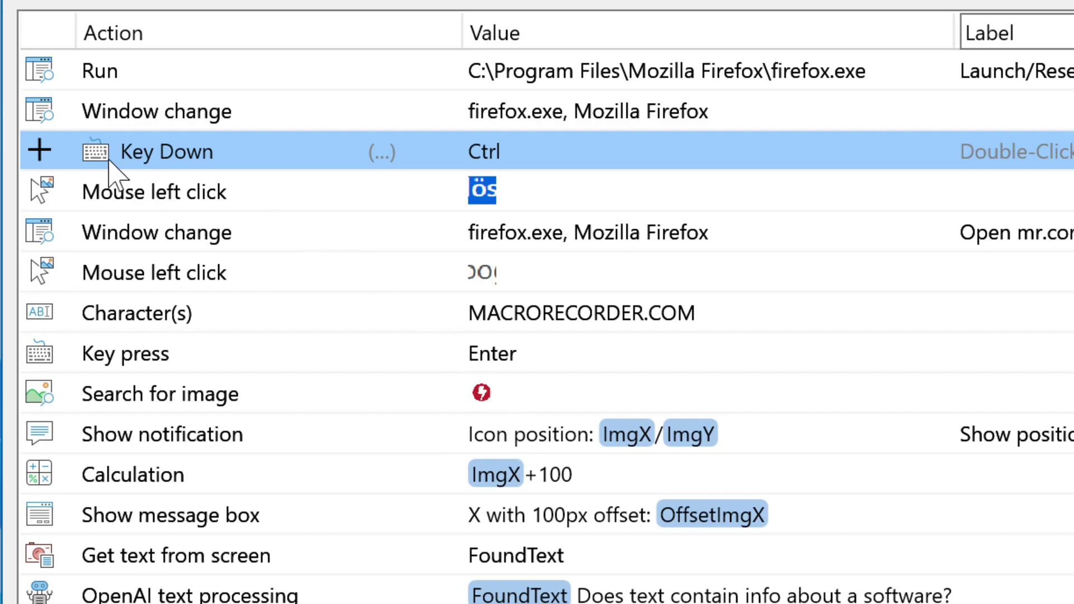
# - Expand the group, disable the Del key press, then enable it again
pyautogui.click(40, 151)
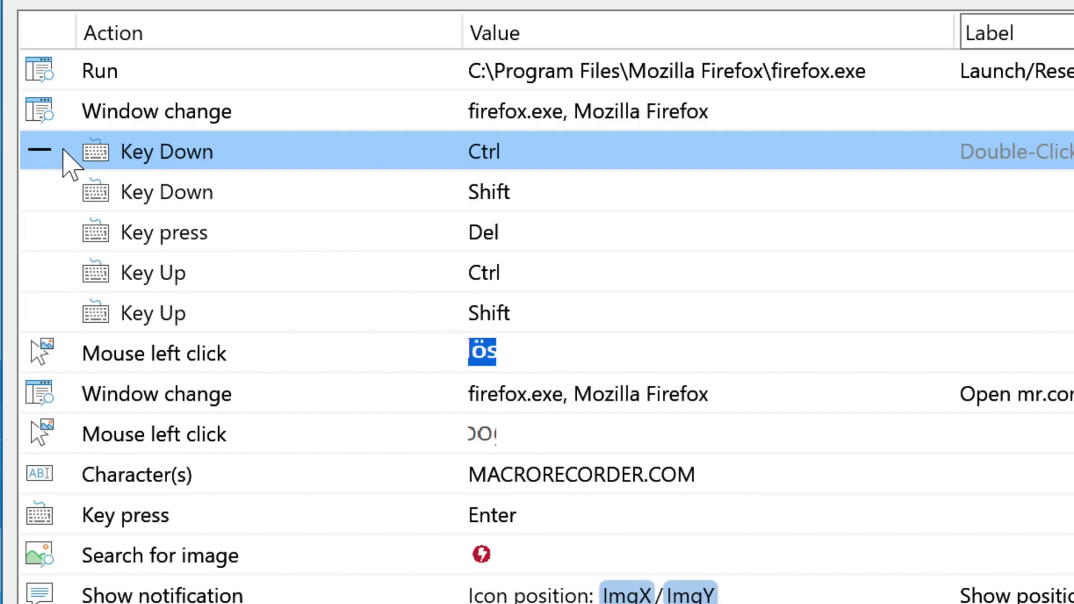
pyautogui.rightClick(208, 241)
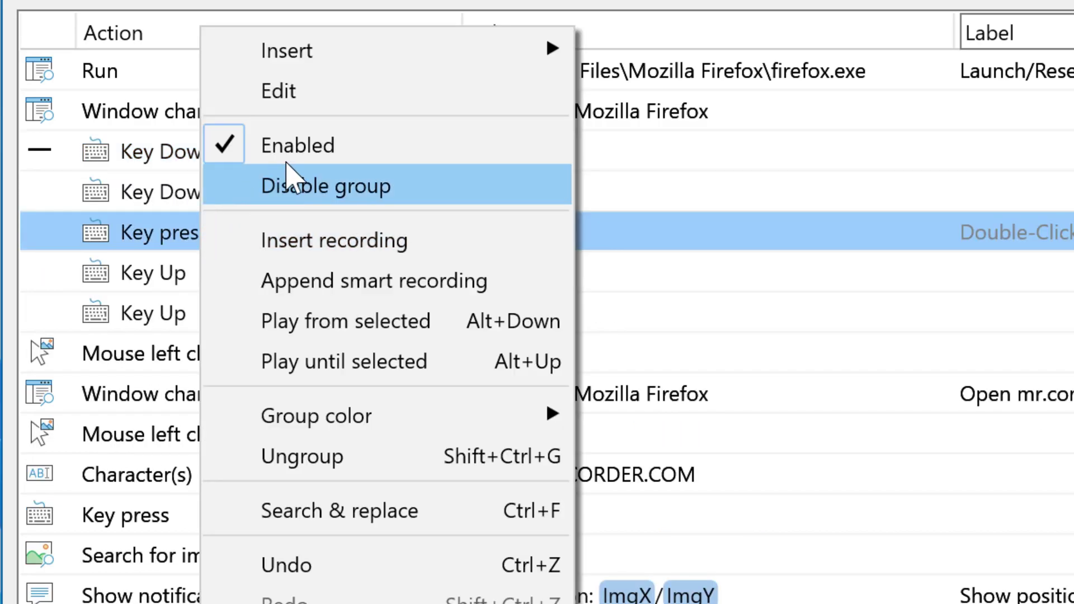
pyautogui.click(326, 185)
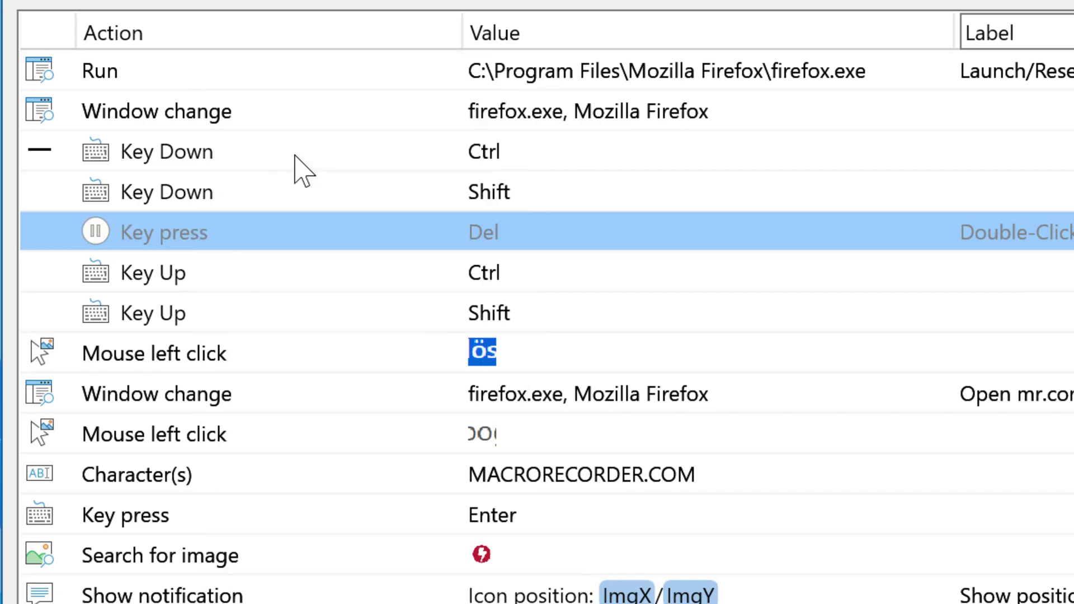
pyautogui.rightClick(234, 232)
pyautogui.click(370, 152)
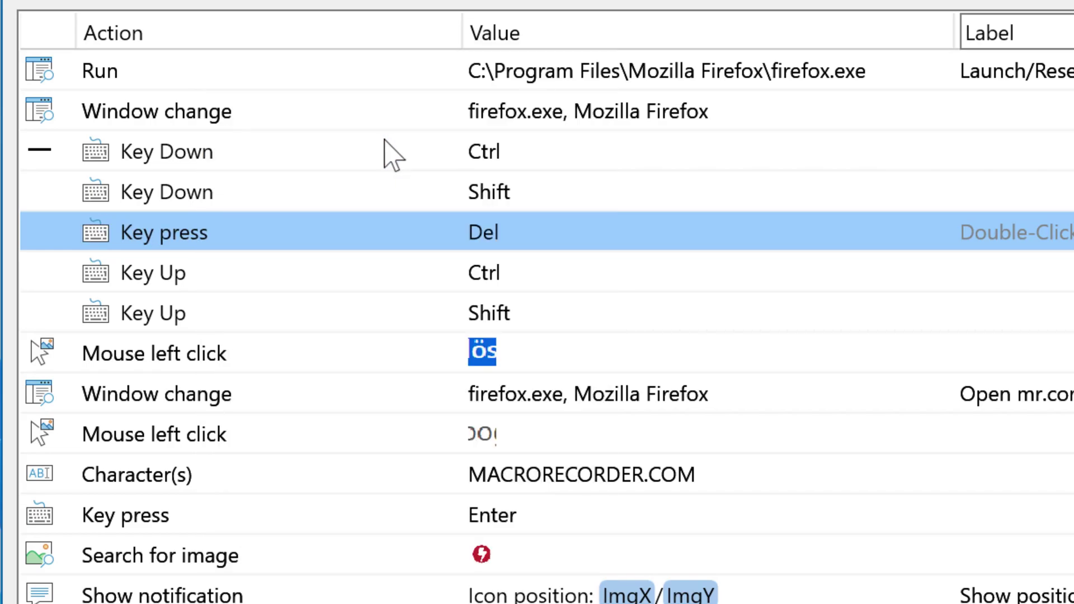
# - Save the key group as new features2.mrf, delete its rows, and embed that file
pyautogui.click(168, 154)
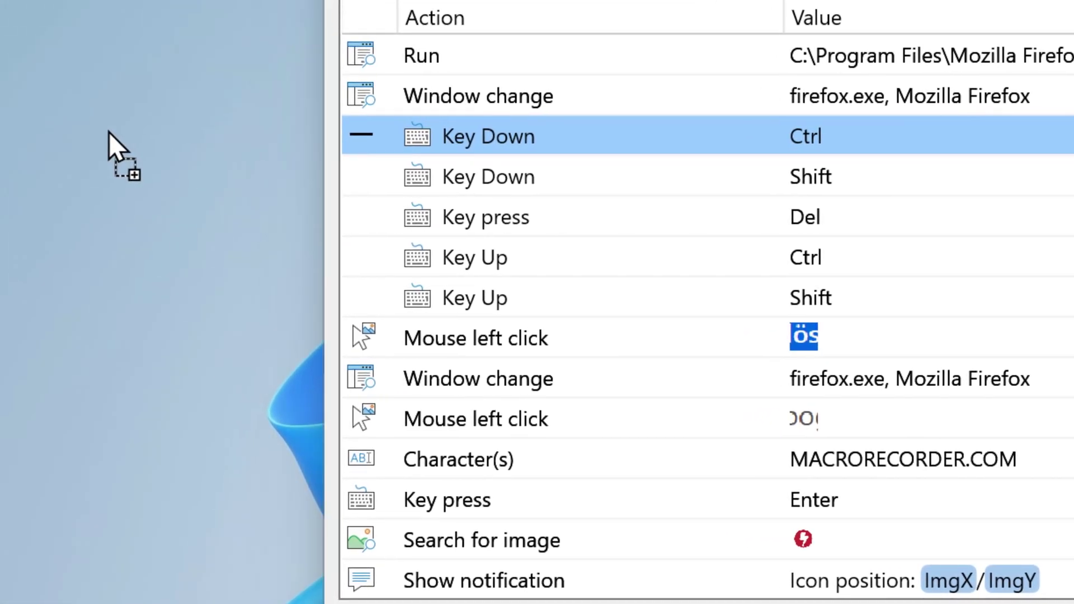
pyautogui.moveTo(113, 155); pyautogui.dragTo(108, 132)
pyautogui.keyDown('shift'); pyautogui.click(506, 298); pyautogui.keyUp('shift')
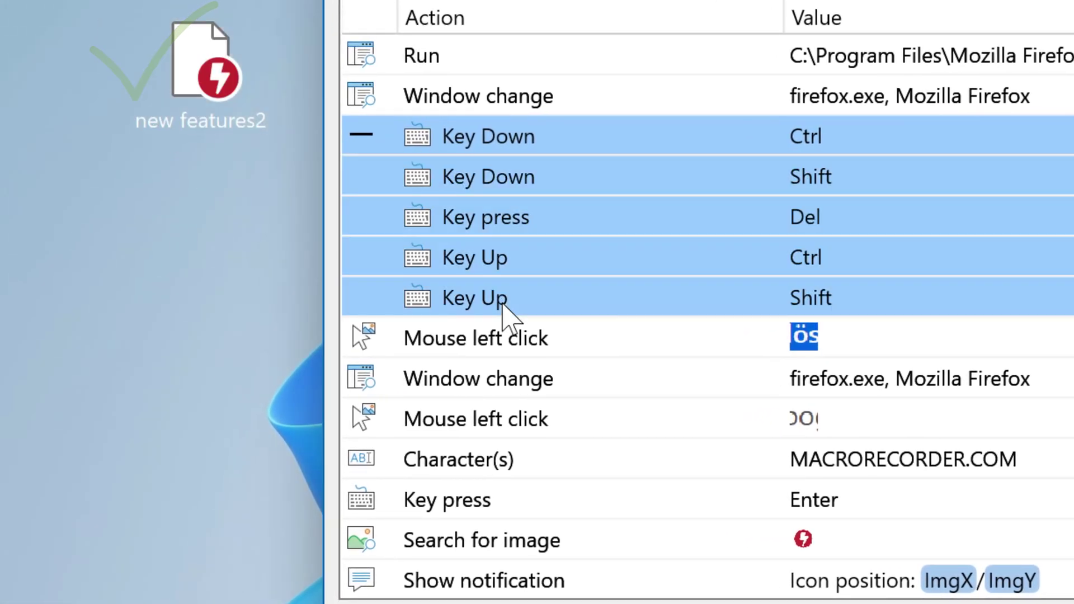
pyautogui.press('Delete')
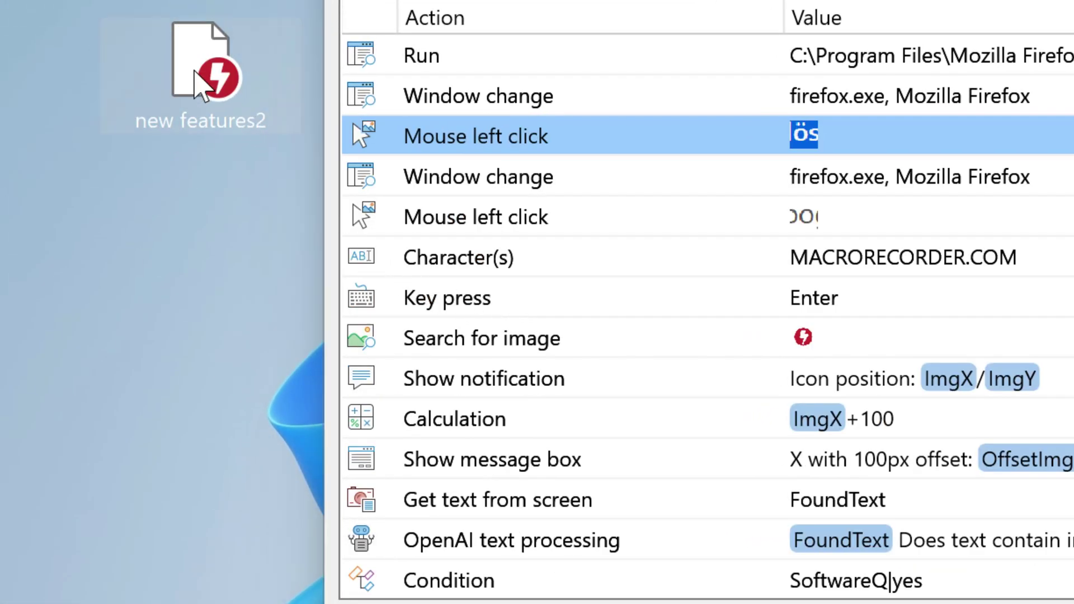
pyautogui.moveTo(202, 76); pyautogui.dragTo(436, 147)
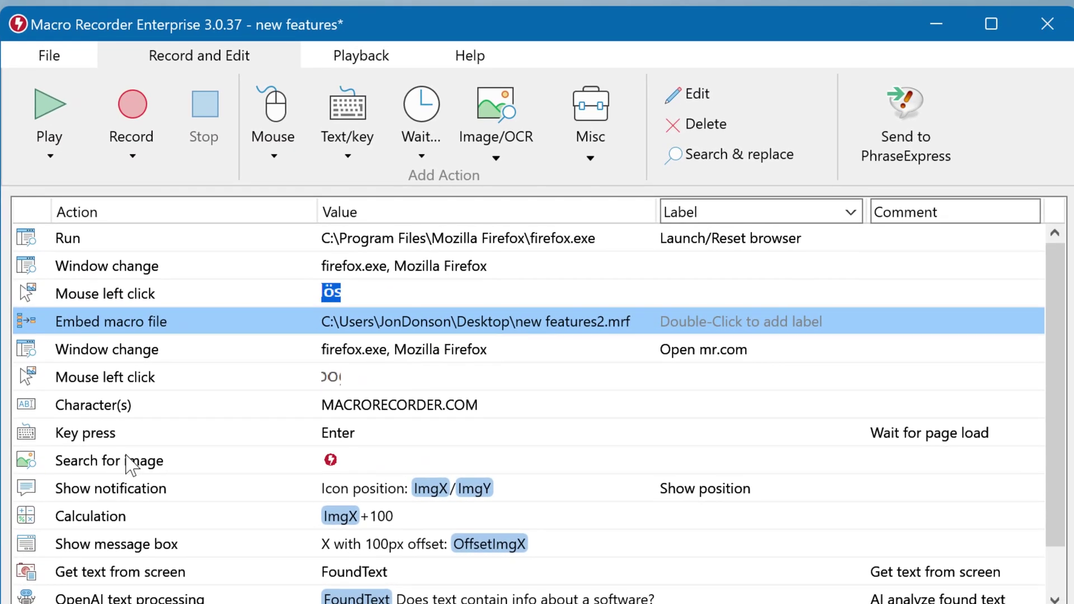
# - Make Search for image save the found X to ImgX and Y to ImgY
pyautogui.click(125, 459)
pyautogui.doubleClick(109, 461)
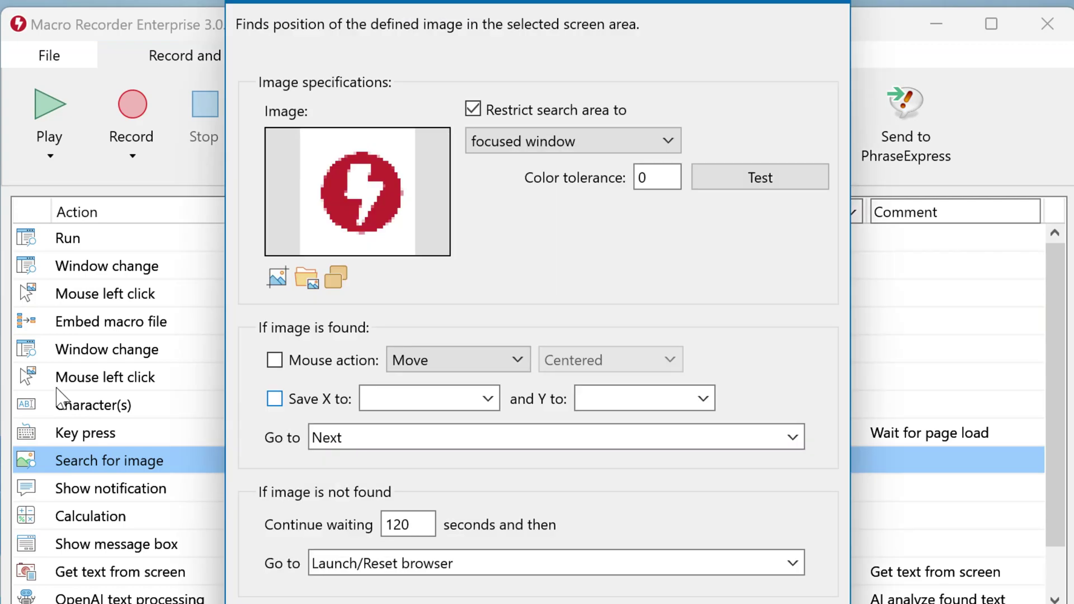
pyautogui.click(274, 399)
pyautogui.write('ImgX')
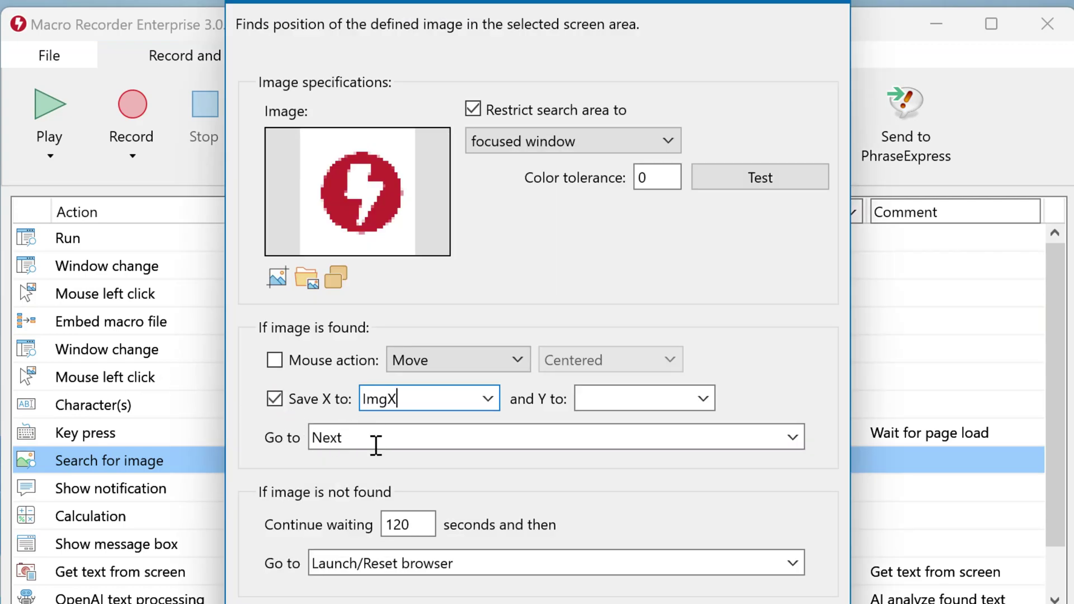
pyautogui.press('Tab')
pyautogui.write('ImgY')
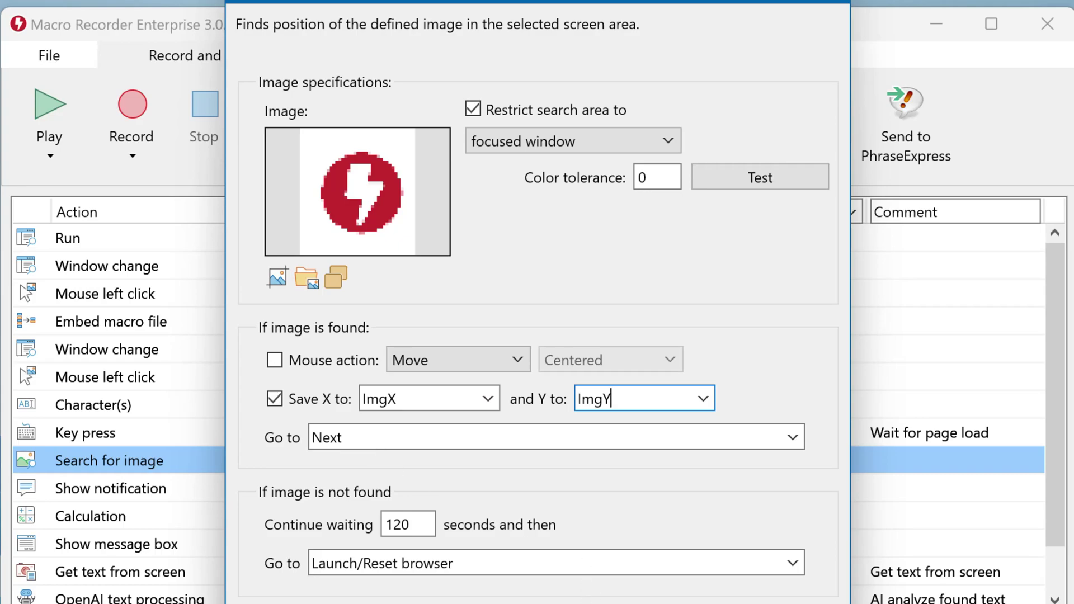
pyautogui.press('Return')
# - Insert the ImgY variable after ImgX in the Show notification message
pyautogui.click(135, 508)
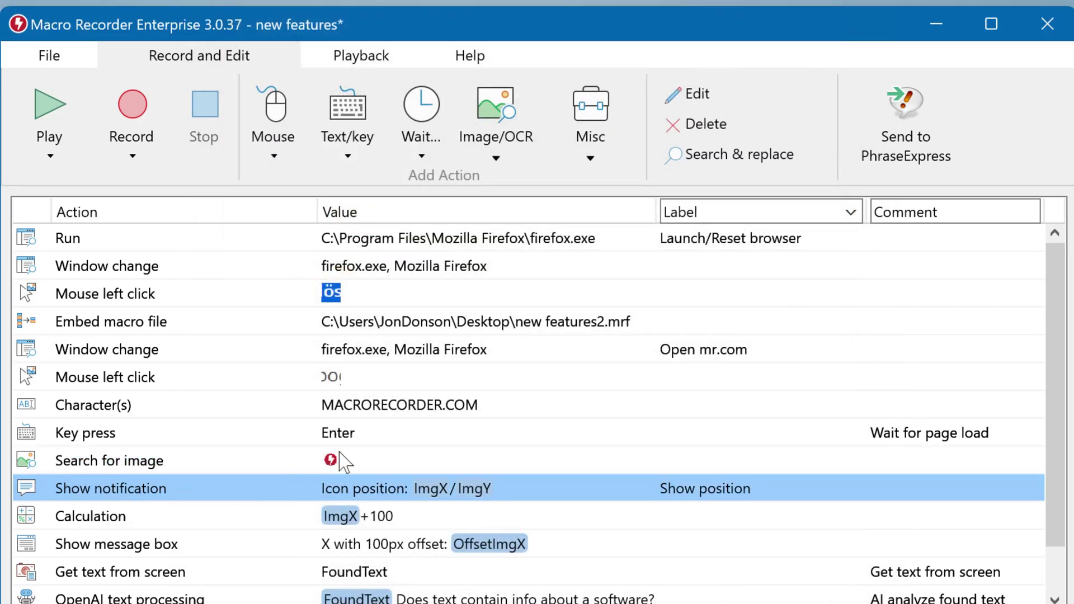
pyautogui.doubleClick(344, 489)
pyautogui.rightClick(473, 321)
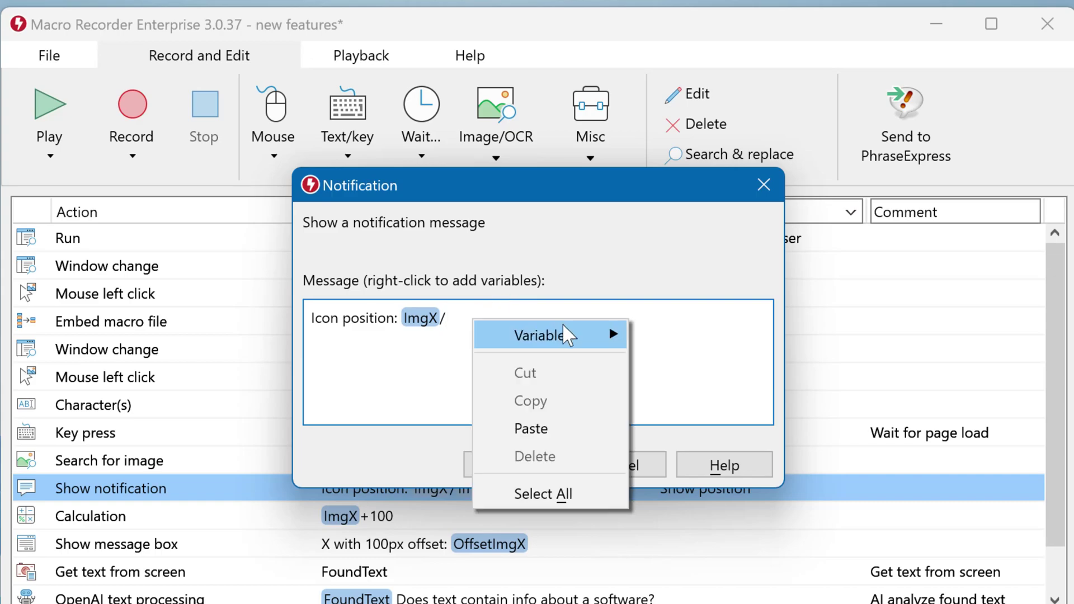
pyautogui.moveTo(550, 334)
pyautogui.click(667, 334)
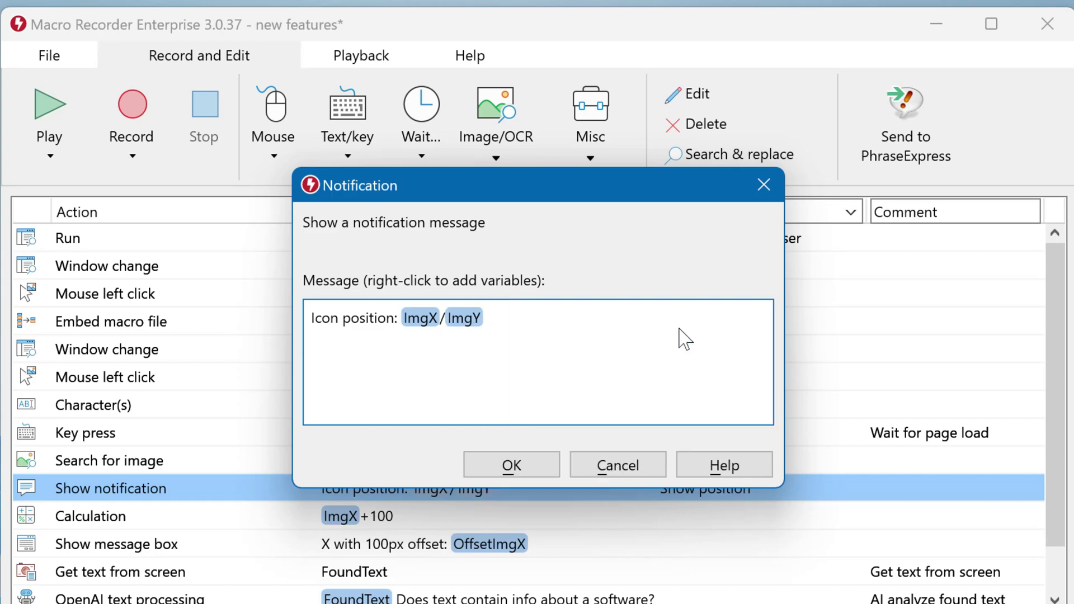
pyautogui.click(511, 464)
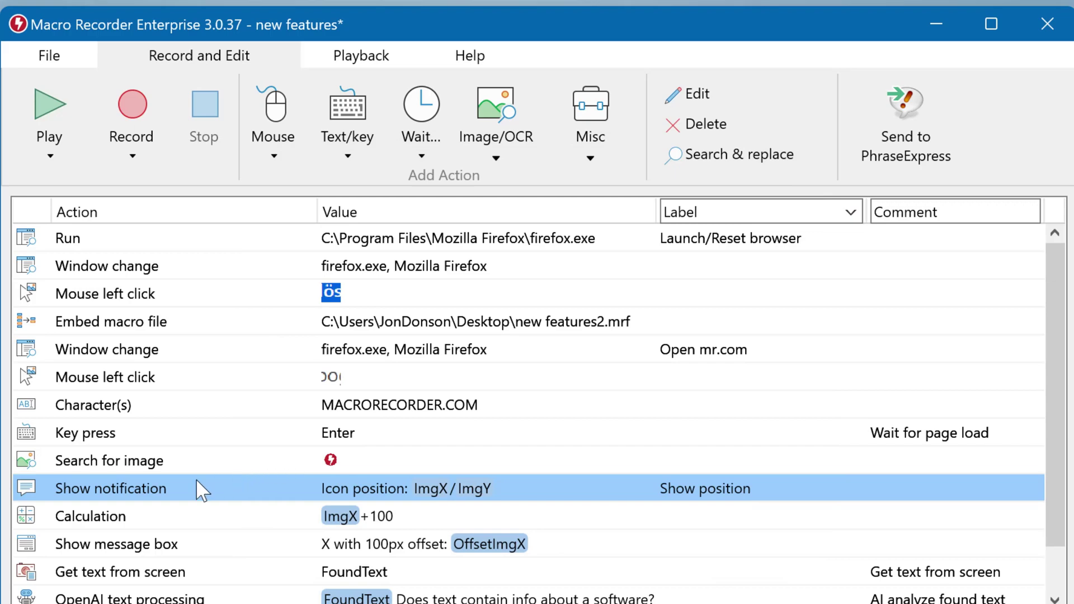
# - Review the Calculation step's expression, then view the Get text from screen settings
pyautogui.doubleClick(139, 520)
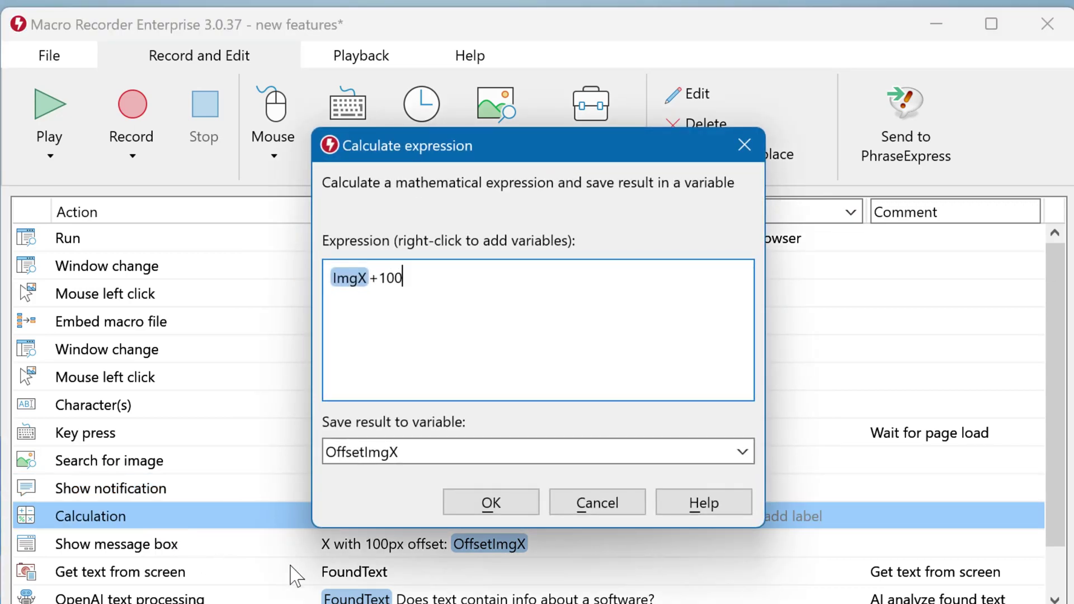
pyautogui.click(491, 503)
pyautogui.click(151, 543)
pyautogui.doubleClick(160, 571)
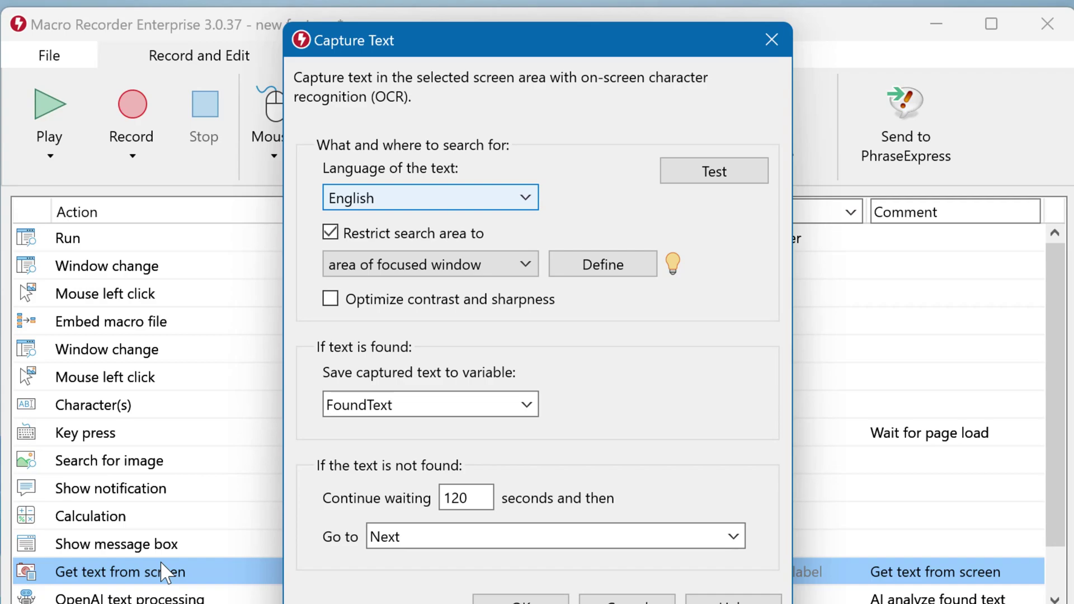
# - Set the FoundText variable as the OpenAI text processing input, then view the Condition settings
pyautogui.click(520, 599)
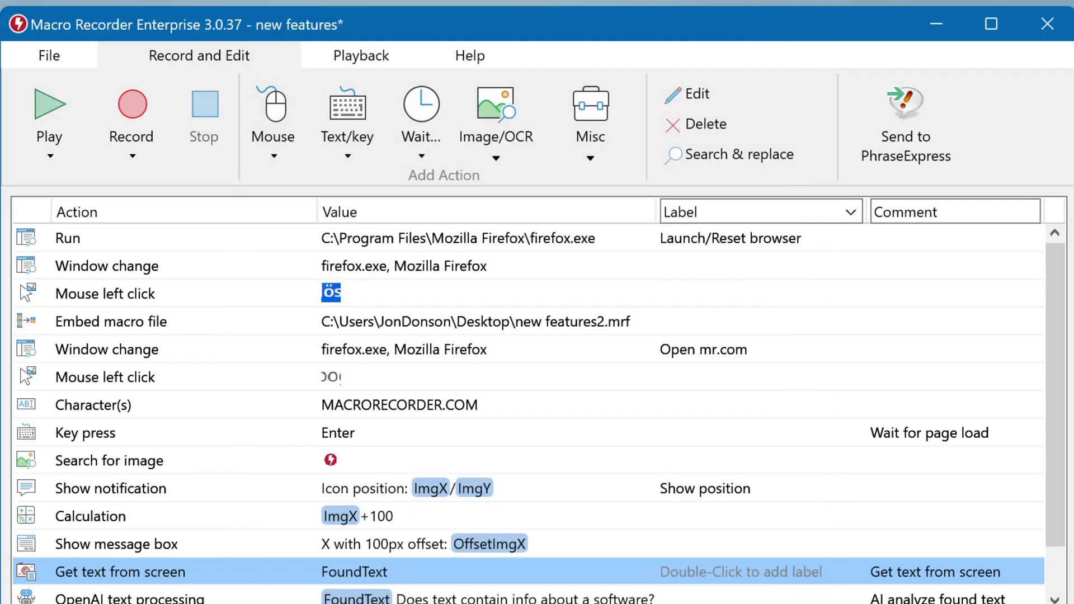
pyautogui.doubleClick(252, 598)
pyautogui.rightClick(360, 285)
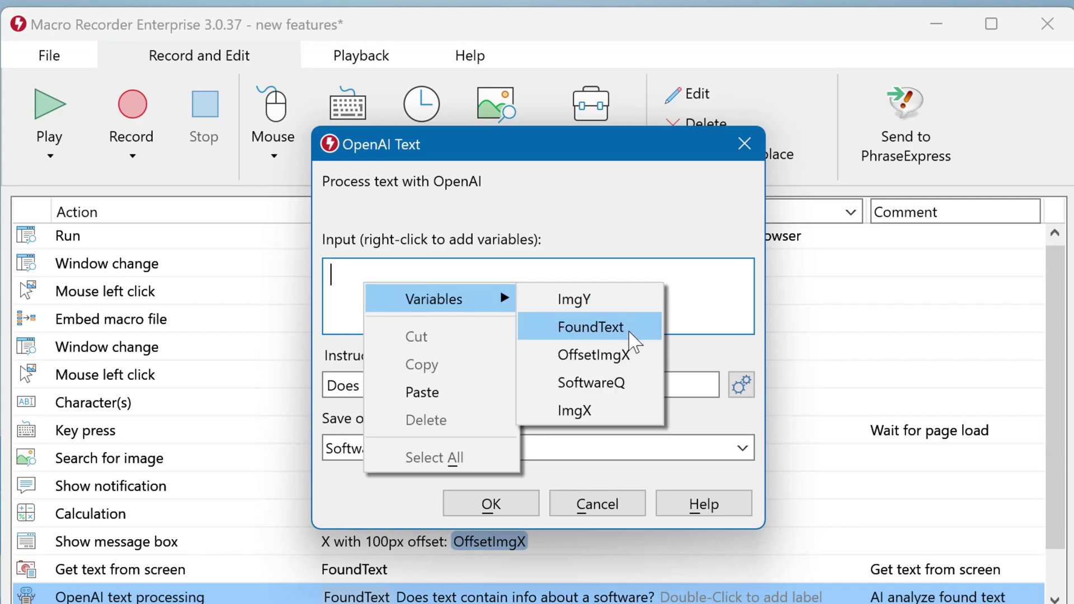
pyautogui.moveTo(434, 299)
pyautogui.click(592, 326)
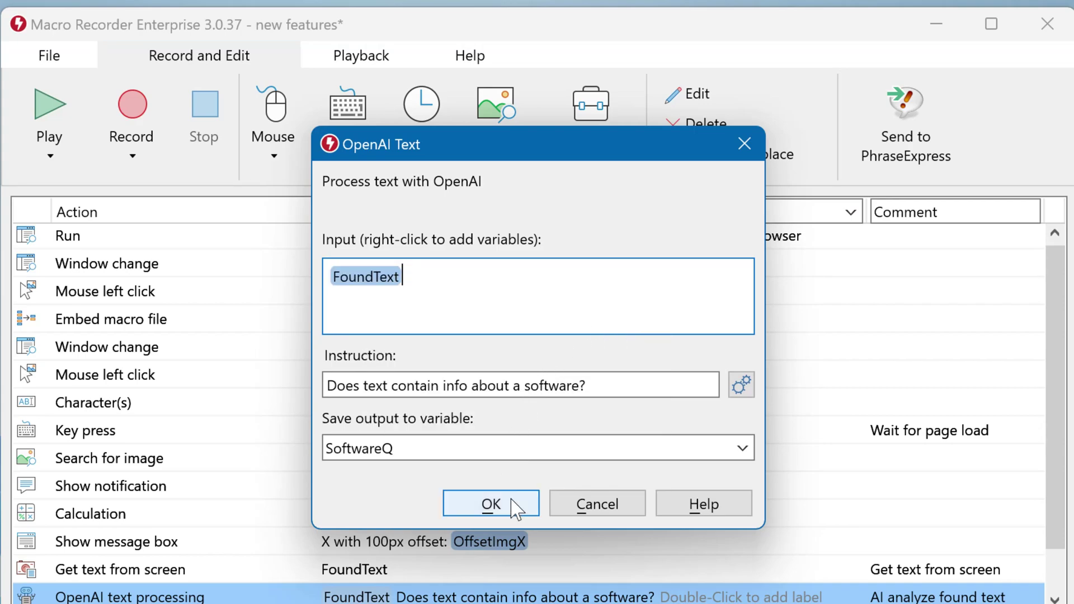
pyautogui.click(499, 503)
pyautogui.scroll(-2, 517, 508)
pyautogui.doubleClick(141, 572)
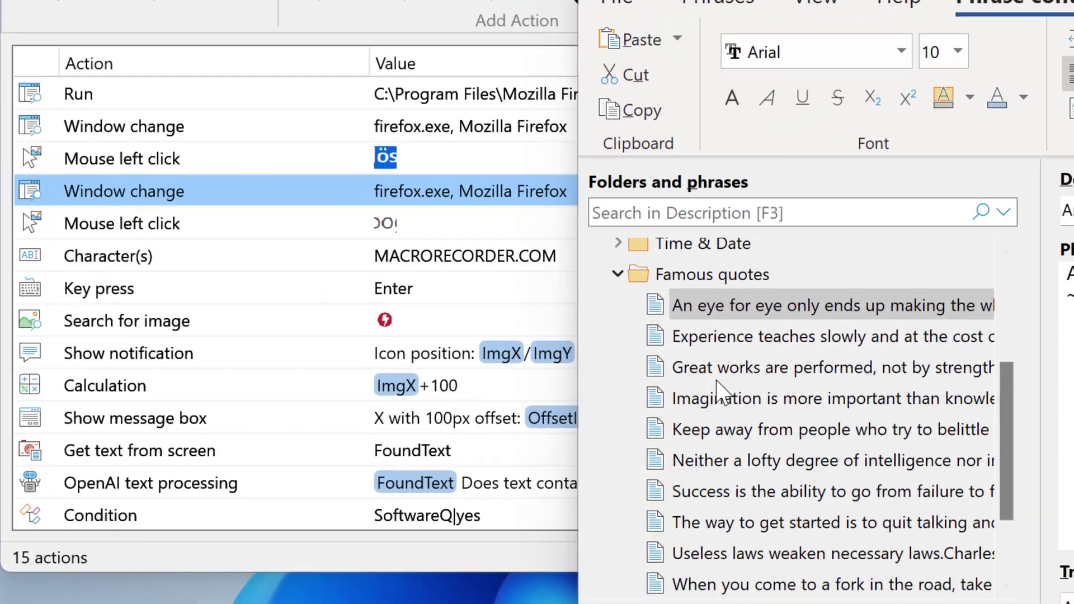
# - Drag the 'Great works are performed' quote into the macro and choose 'Read lines randomly'
pyautogui.moveTo(717, 370); pyautogui.dragTo(206, 280)
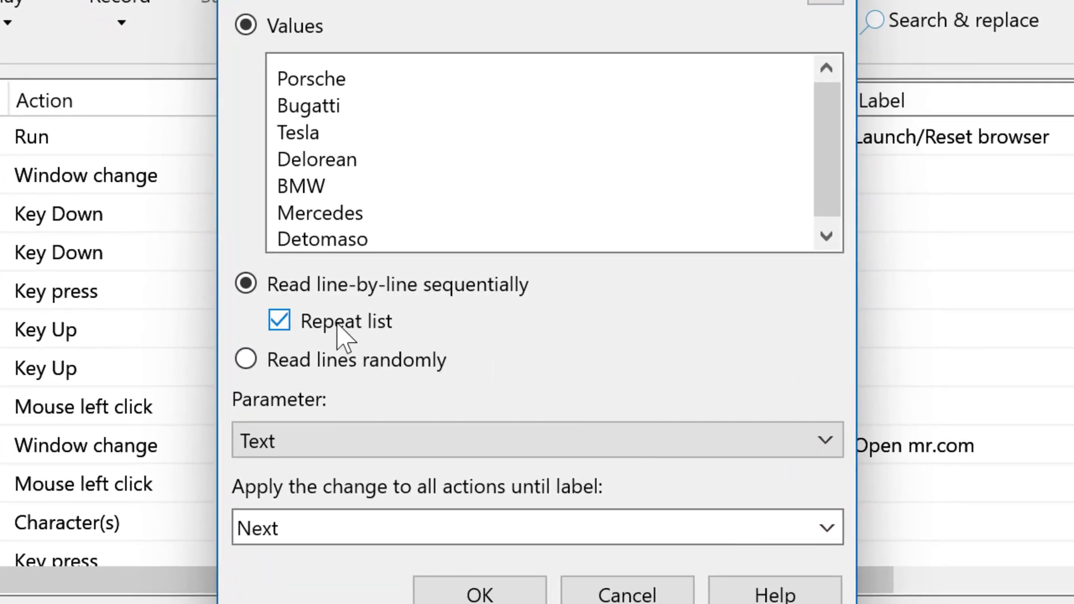
pyautogui.click(426, 375)
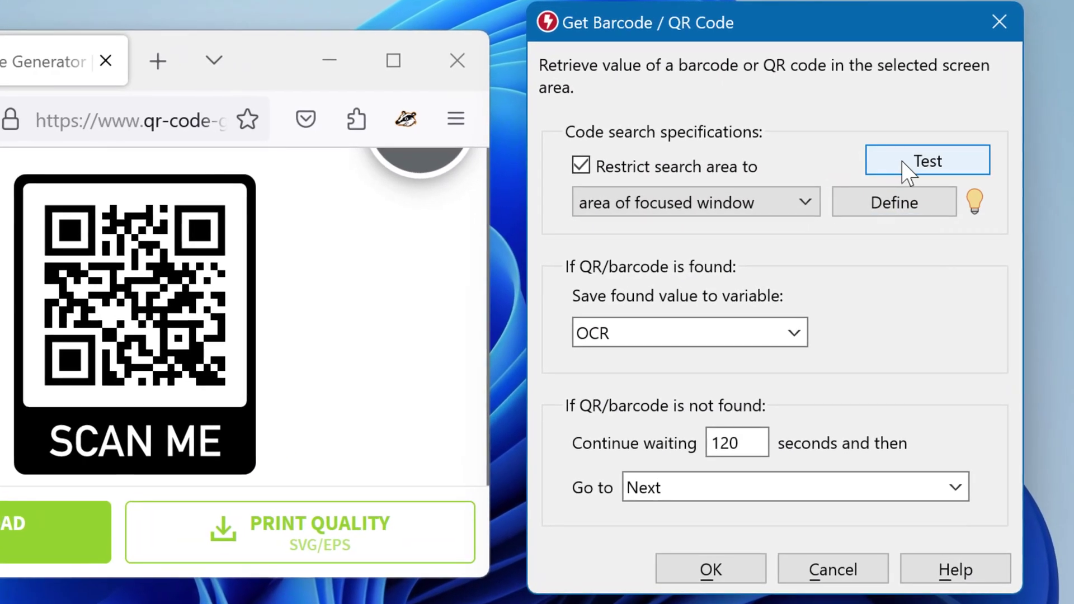
# - Run the barcode Test twice, confirming it finds macrorecorder.com
pyautogui.click(907, 167)
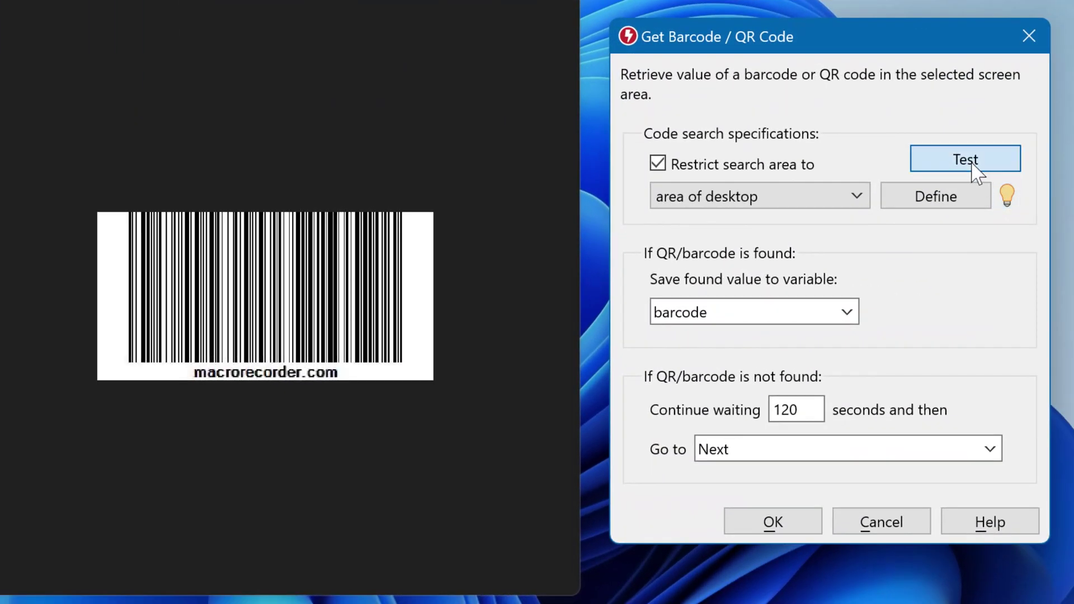
pyautogui.click(978, 170)
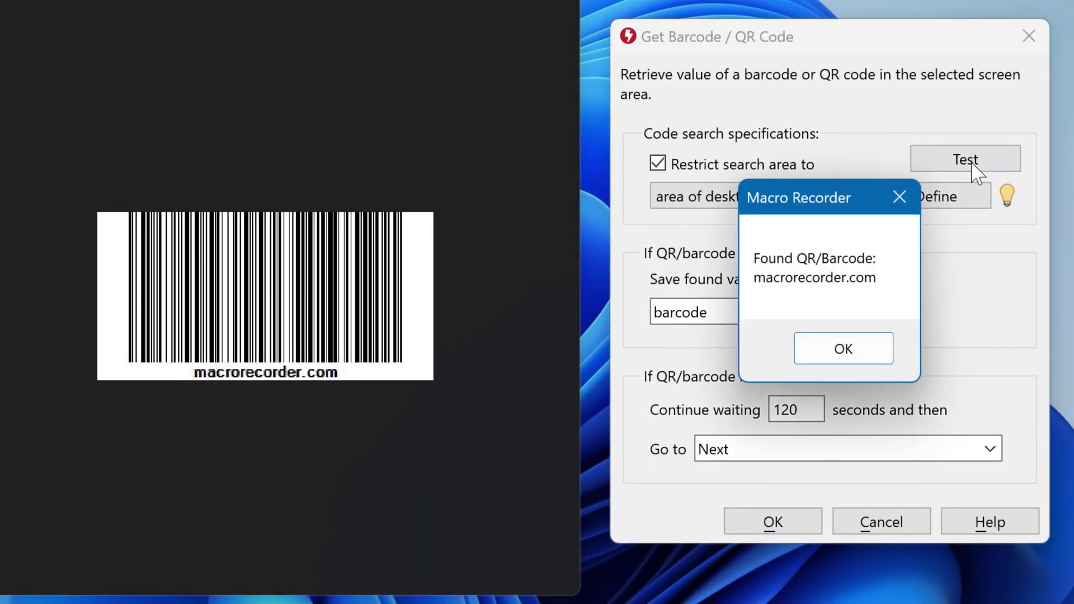